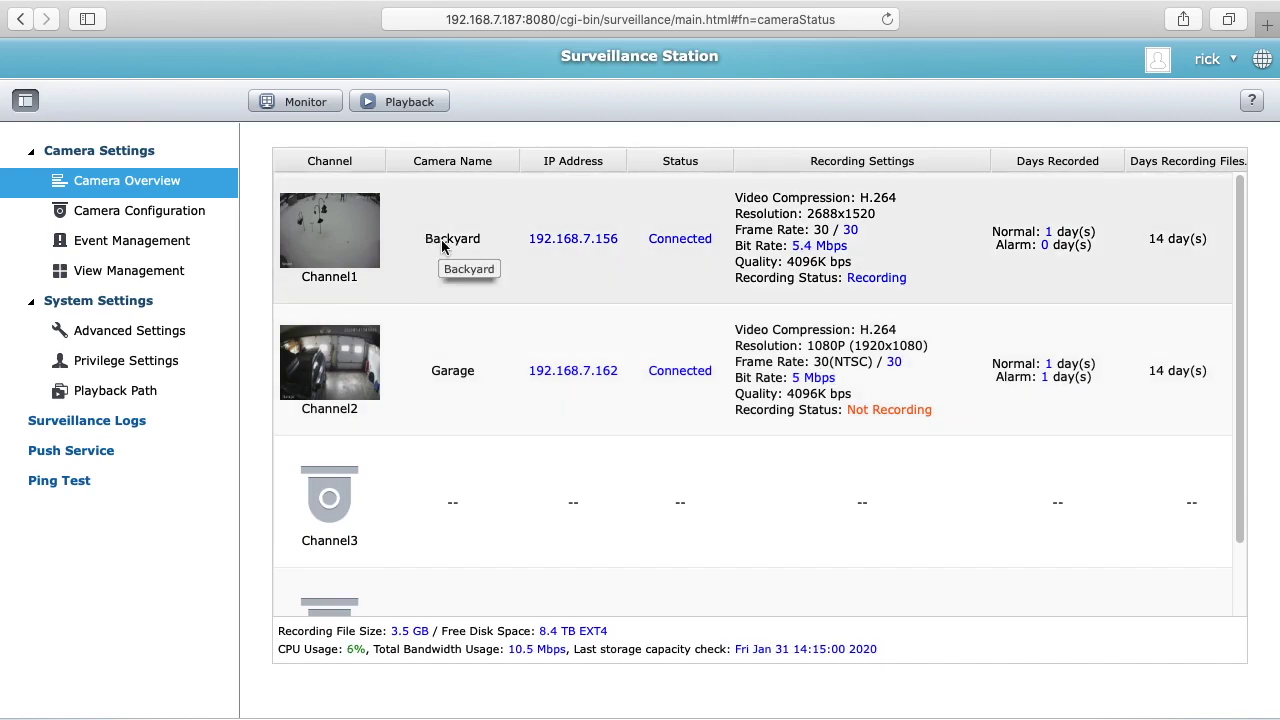
- Disable schedule recording for the Backyard camera, apply the change, and check its recording status in the camera overview
click(163, 217)
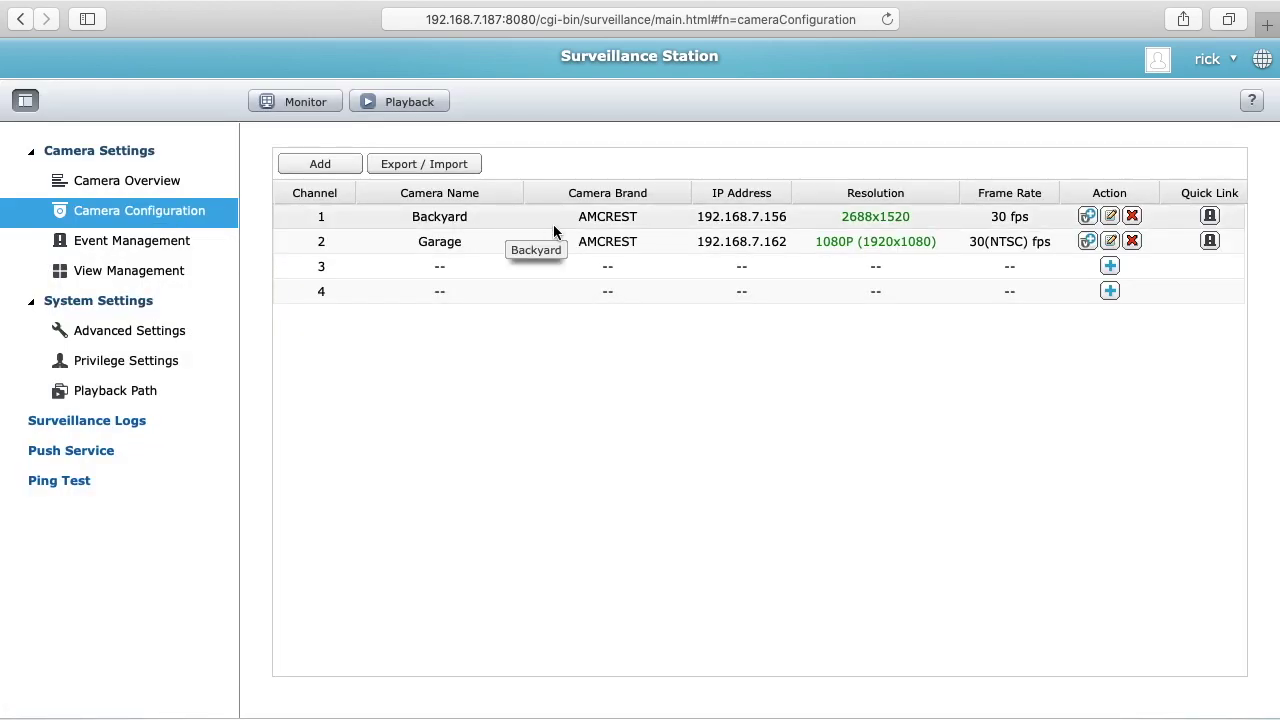
click(1112, 217)
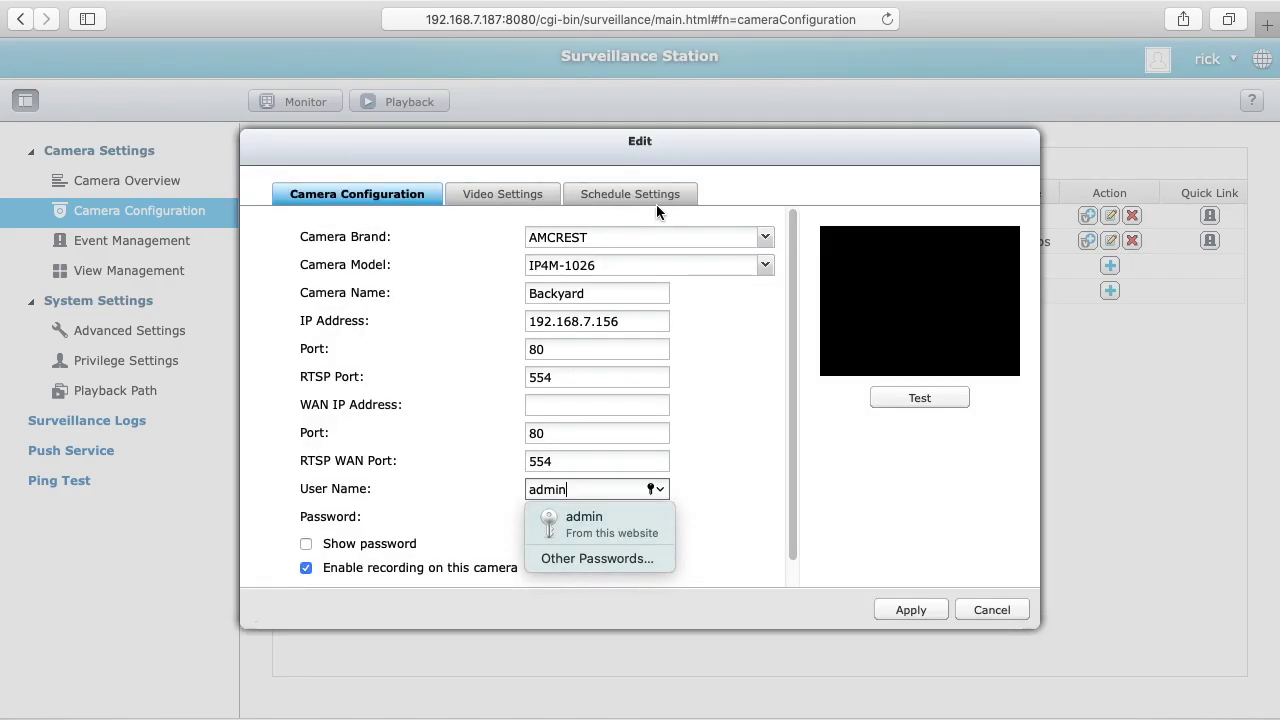
click(650, 195)
click(297, 236)
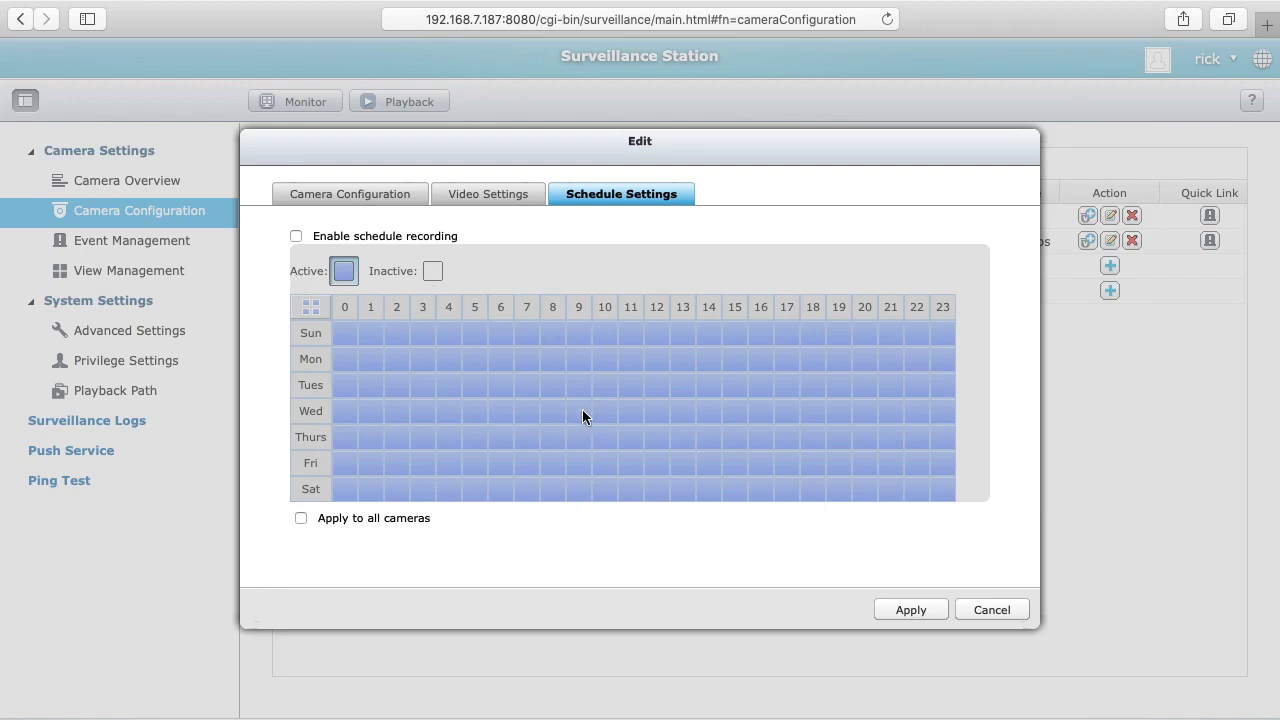
click(904, 611)
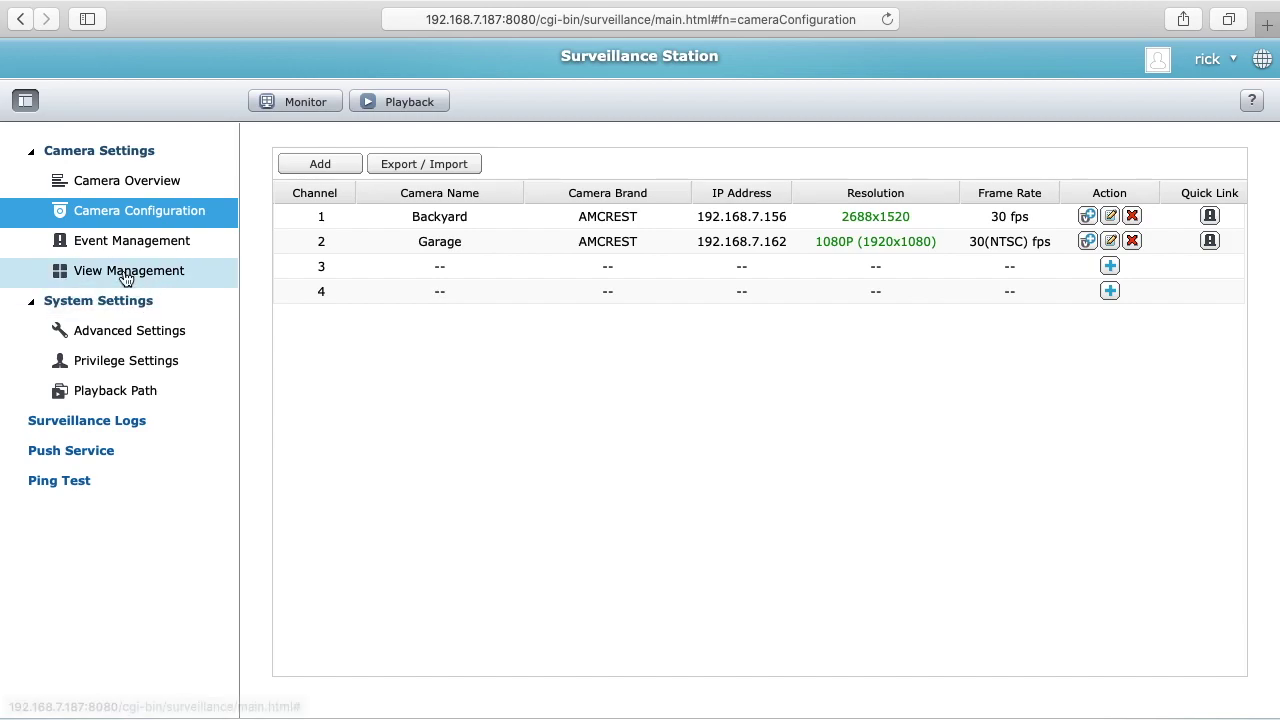
click(97, 181)
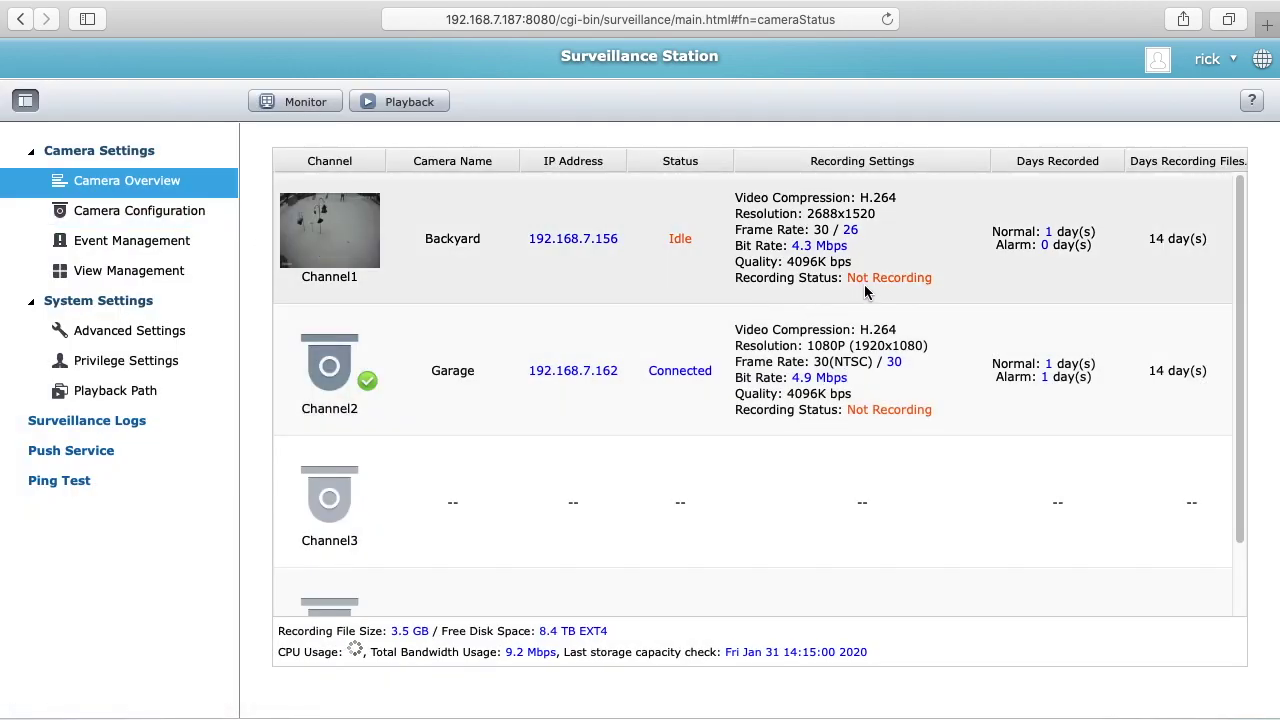
- Enable alarm recording for the Backyard camera when motion is detected, apply it, and check both cameras in the overview
click(126, 250)
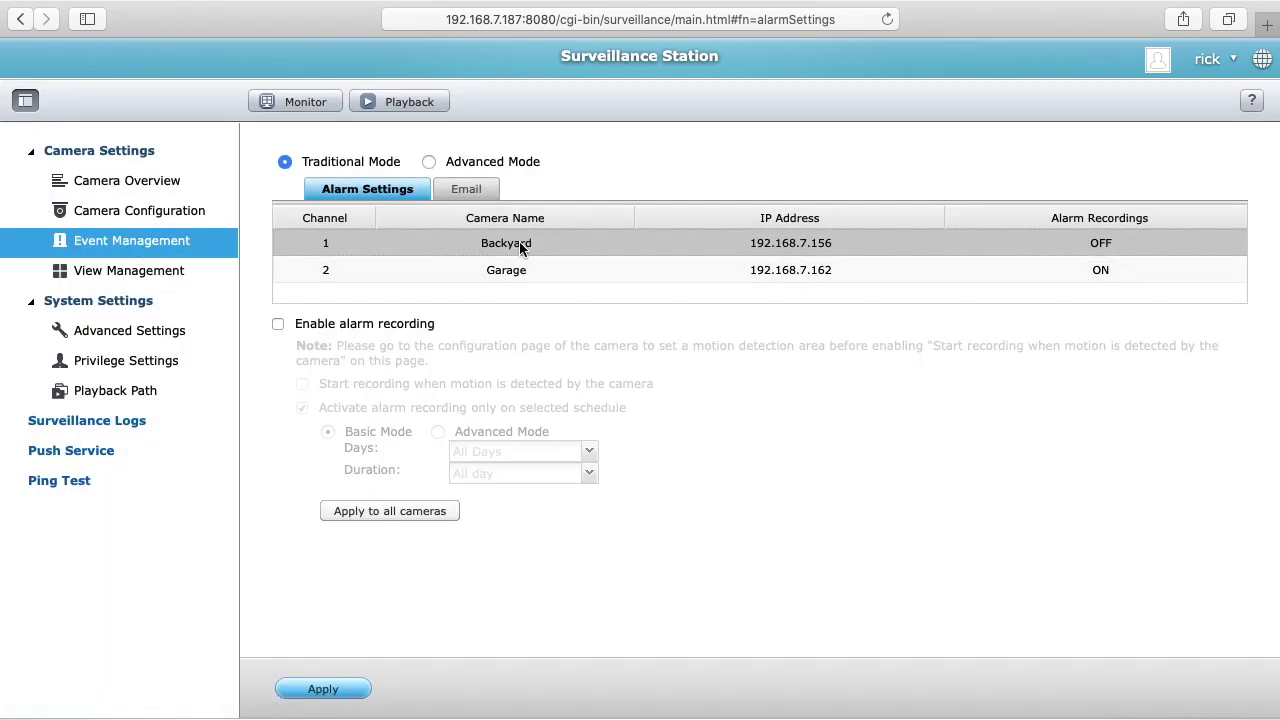
click(519, 243)
click(278, 324)
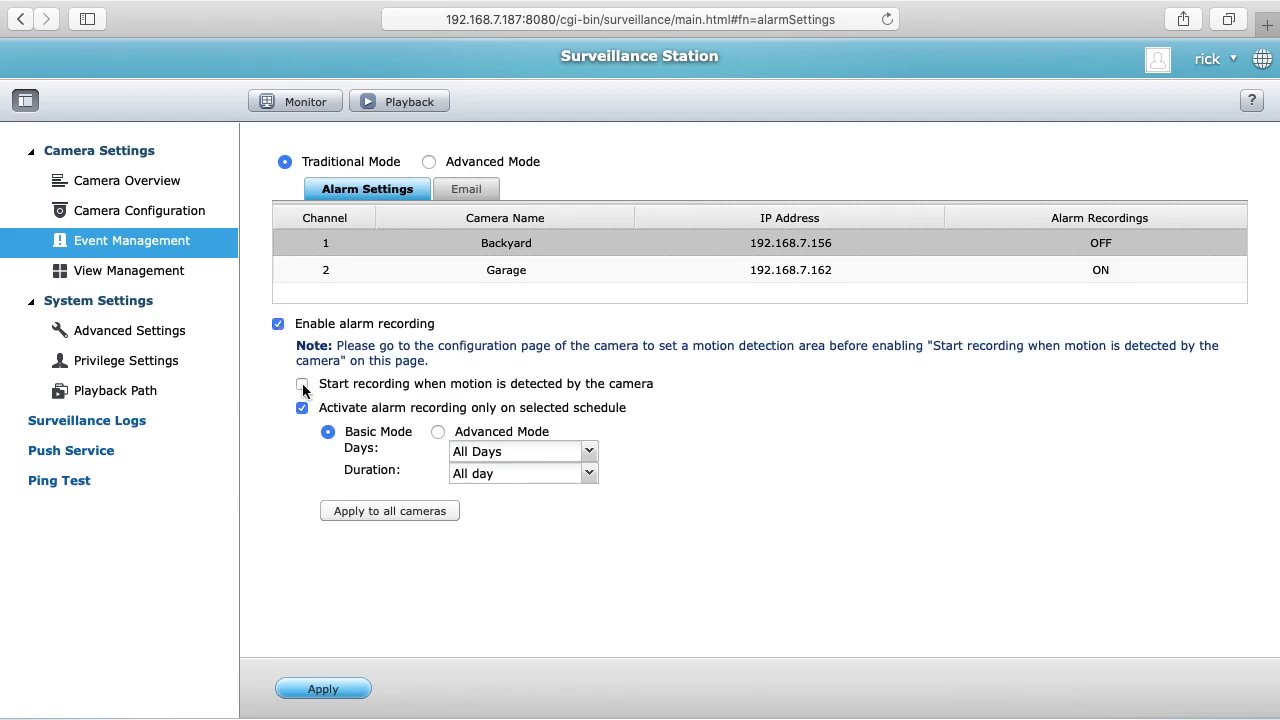
click(334, 688)
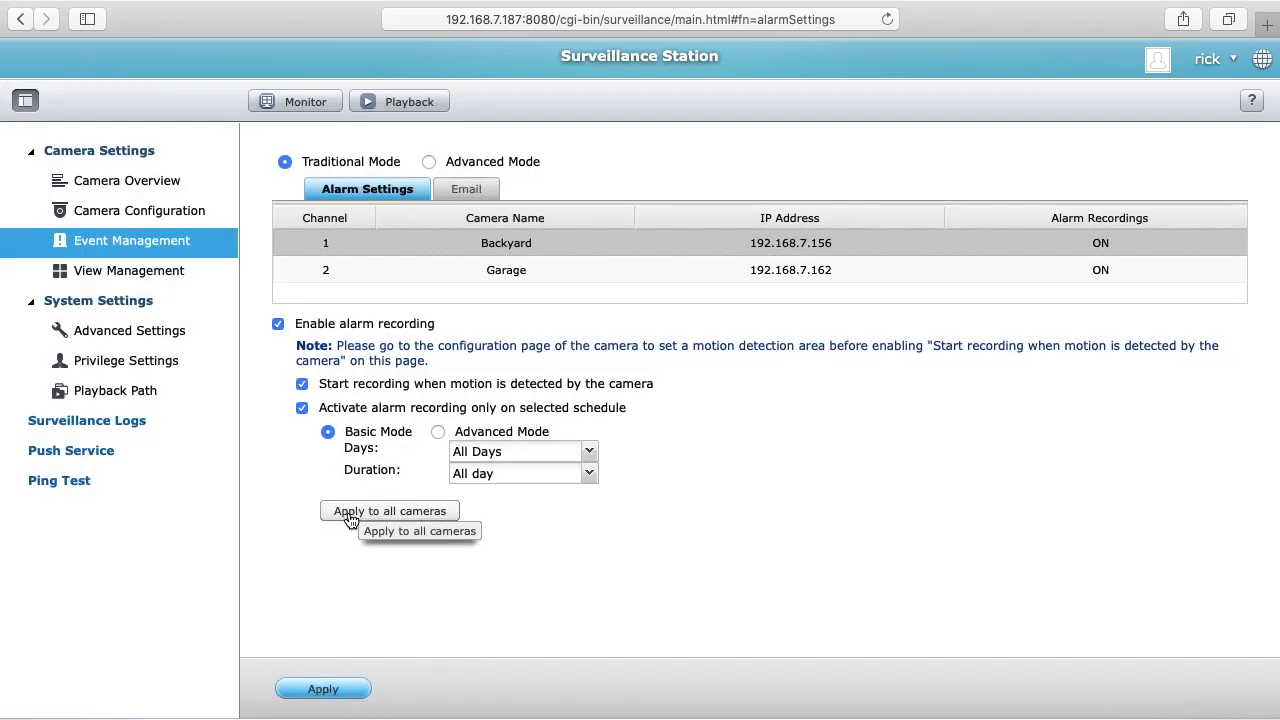
click(130, 182)
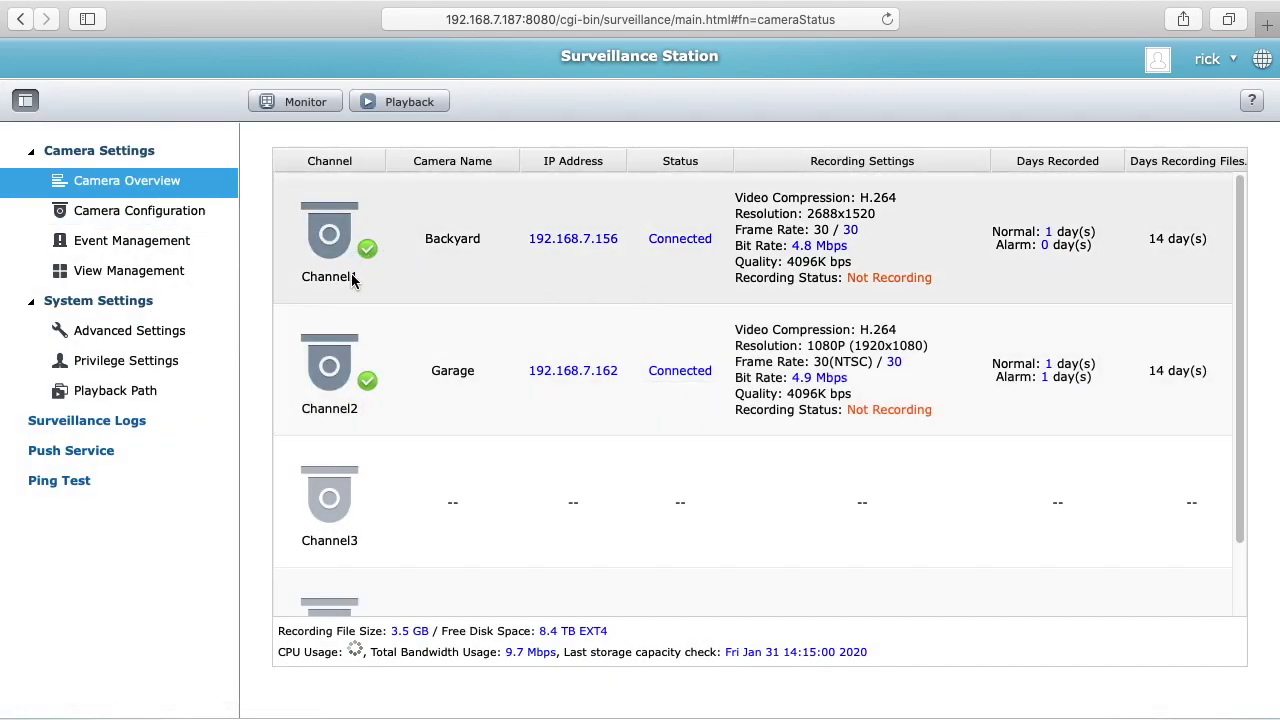
mouse_move(352, 257)
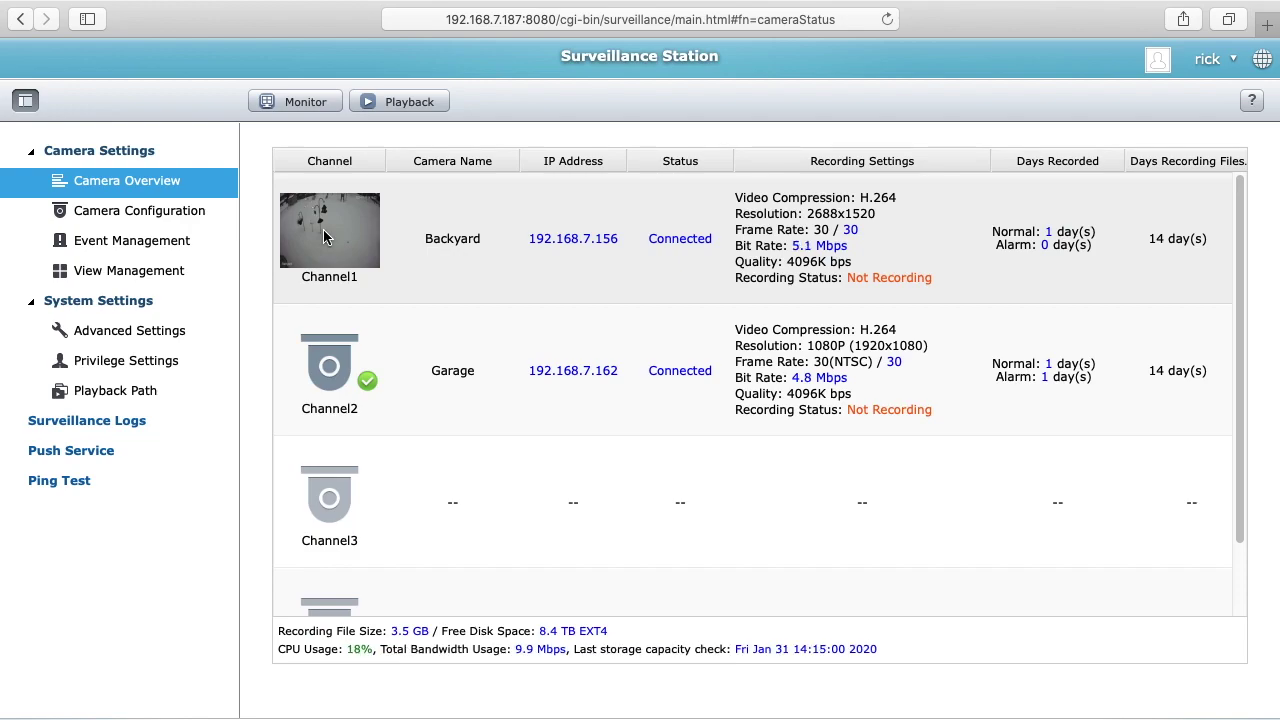
mouse_move(342, 384)
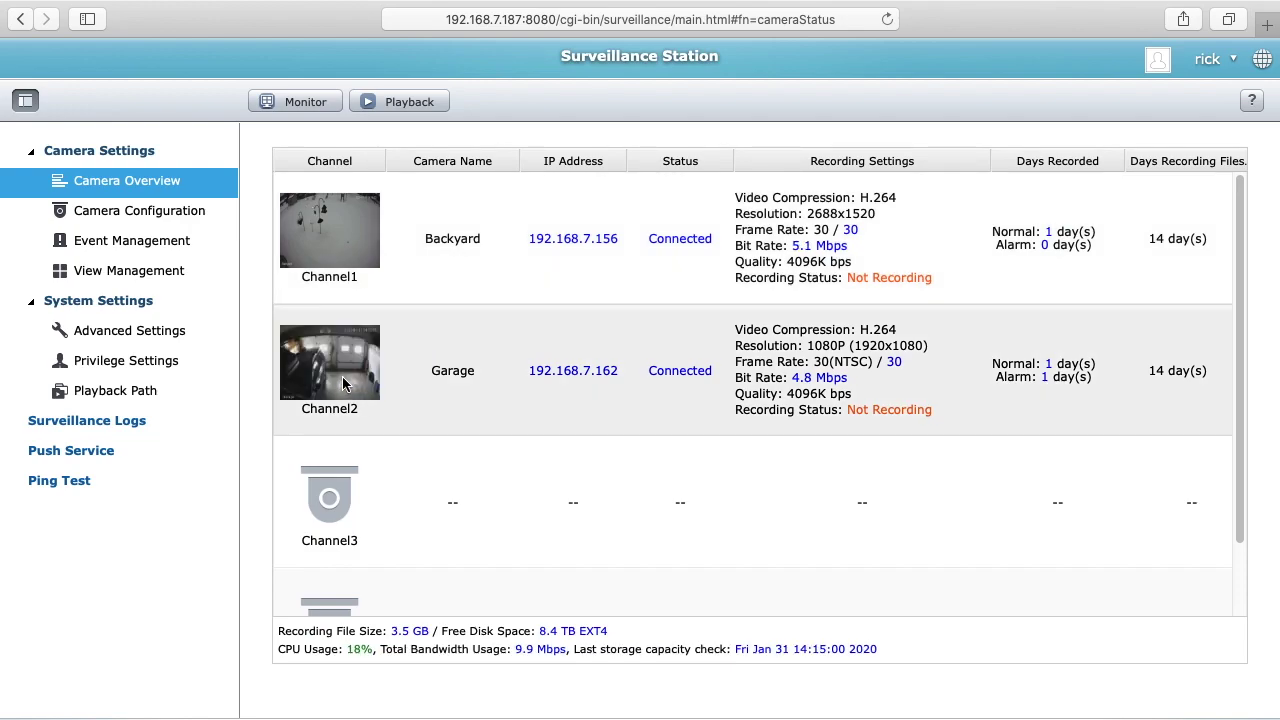
- Switch to QVR Client and view the live feed of the Garage camera
key(super+Tab)
key(super+Tab)
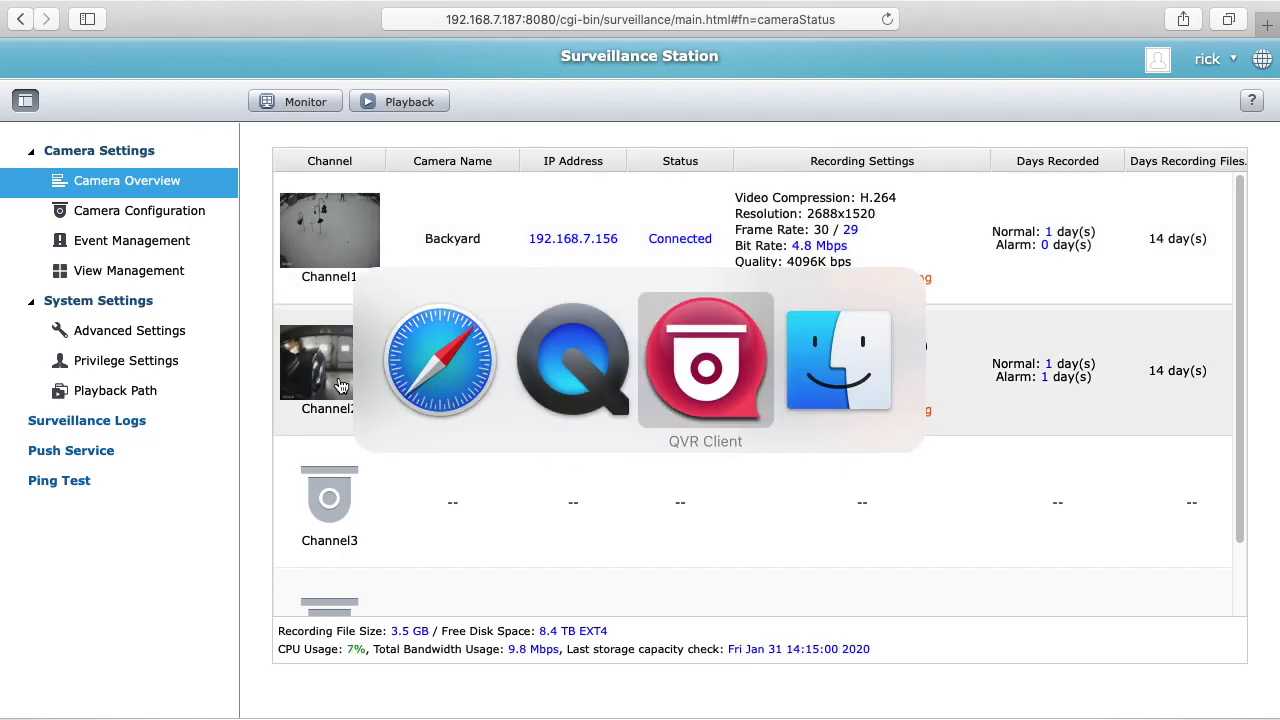
key(Return)
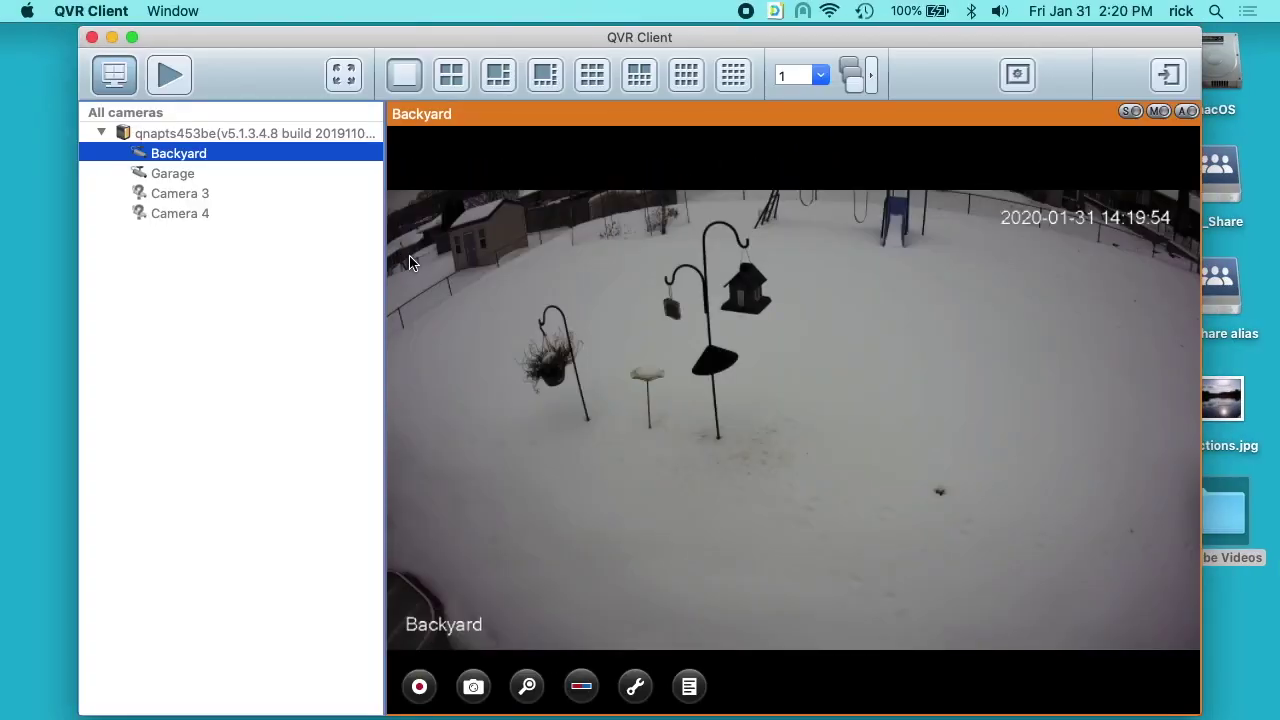
click(174, 175)
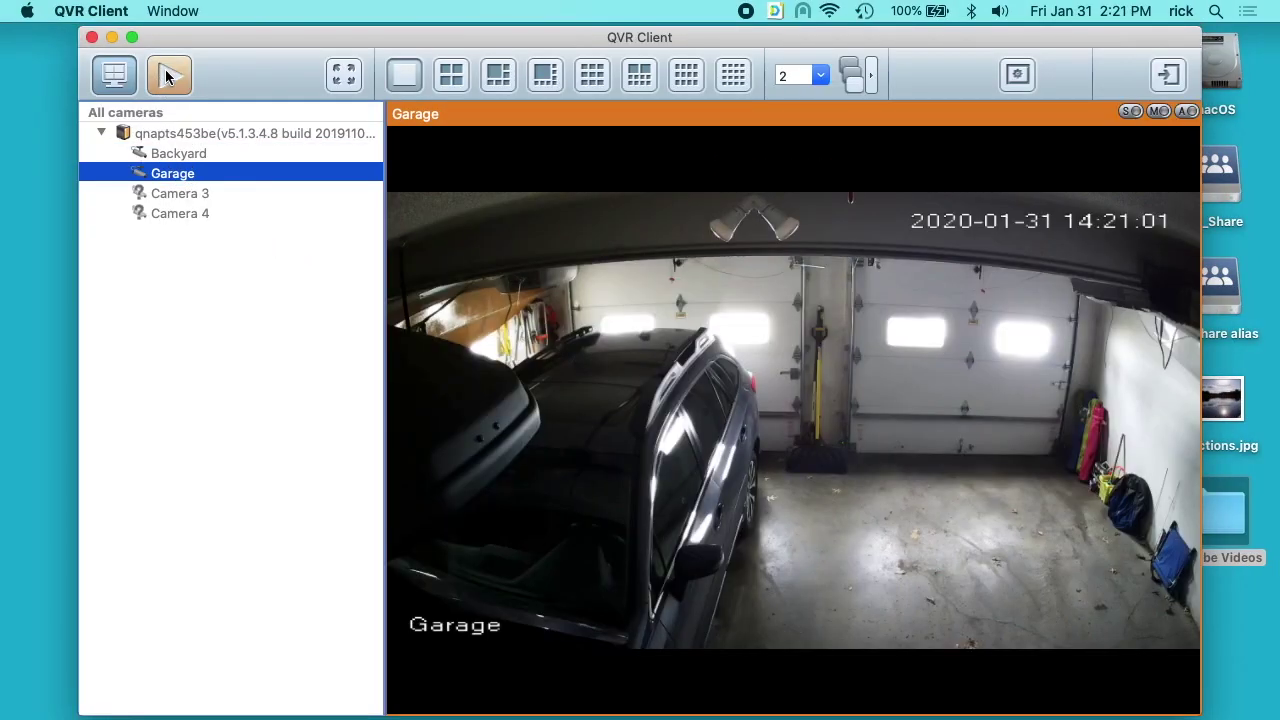
- Play back the Garage camera's recording from shortly before 14:00 on the timeline
click(165, 69)
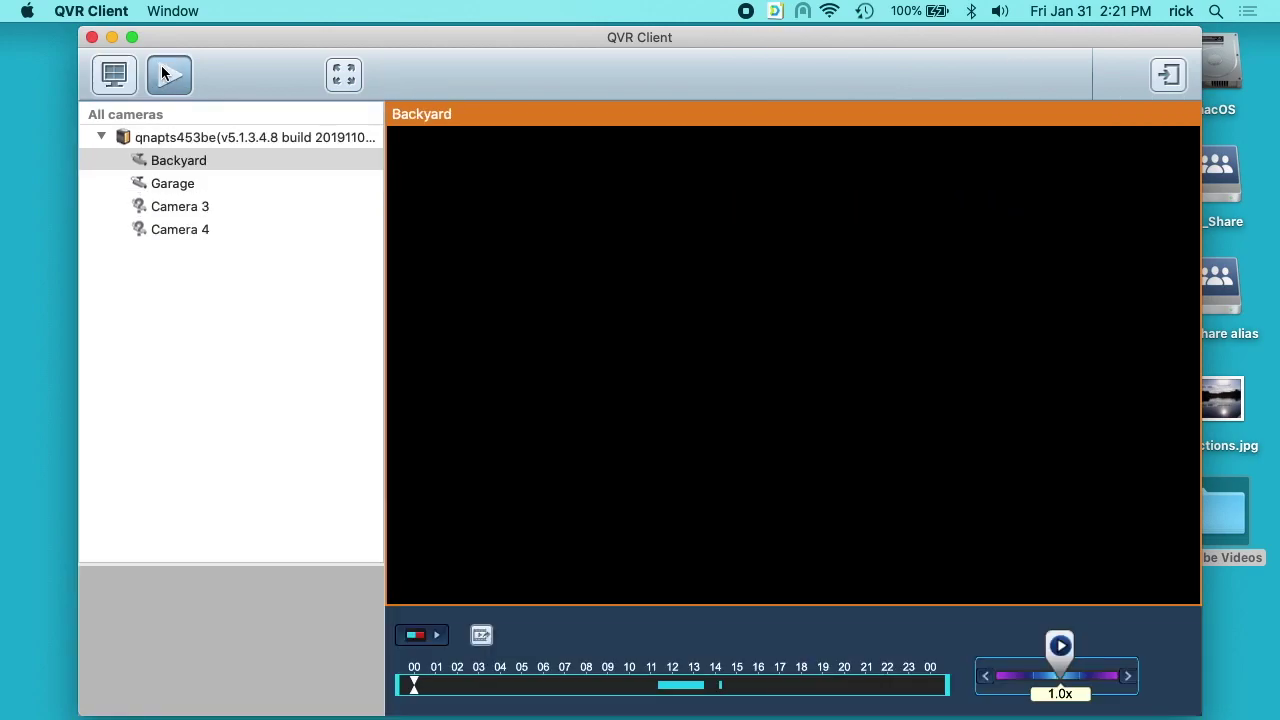
click(186, 187)
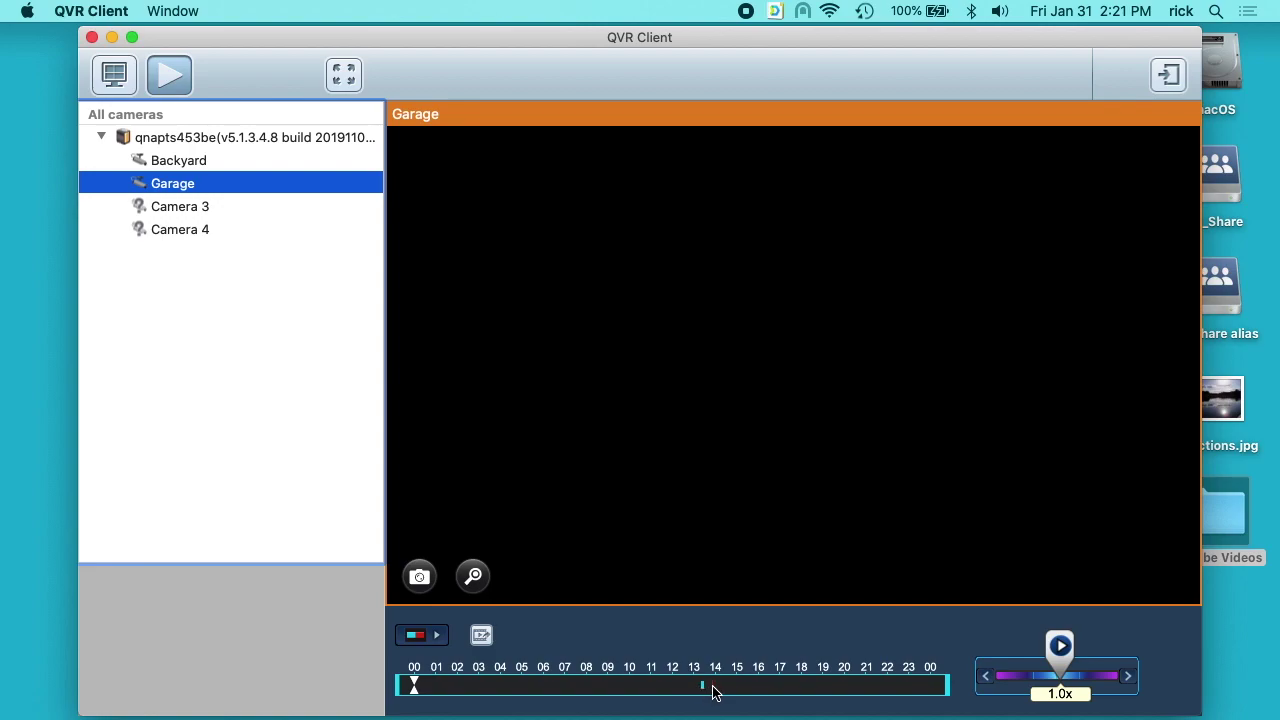
click(432, 688)
drag(435, 692, 709, 692)
click(1060, 652)
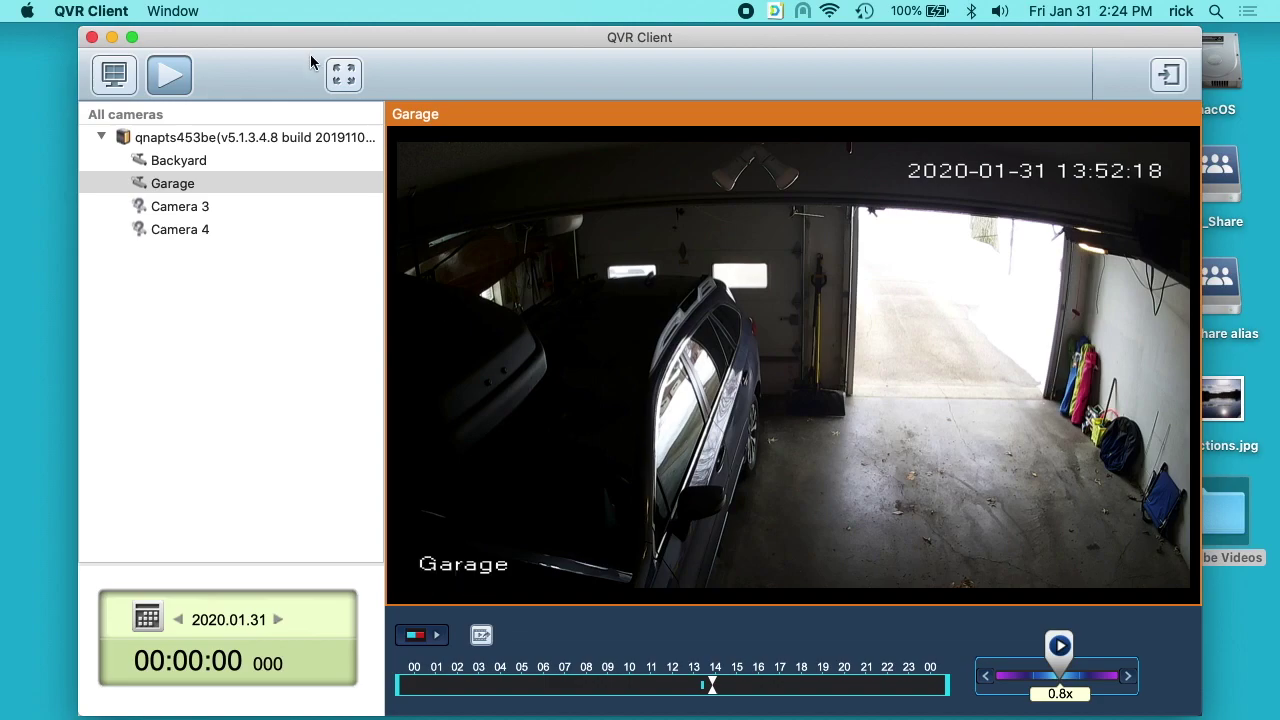
- Start exporting the Garage recording and set the export's start time to 1/31/2020, 1:30 PM
click(481, 635)
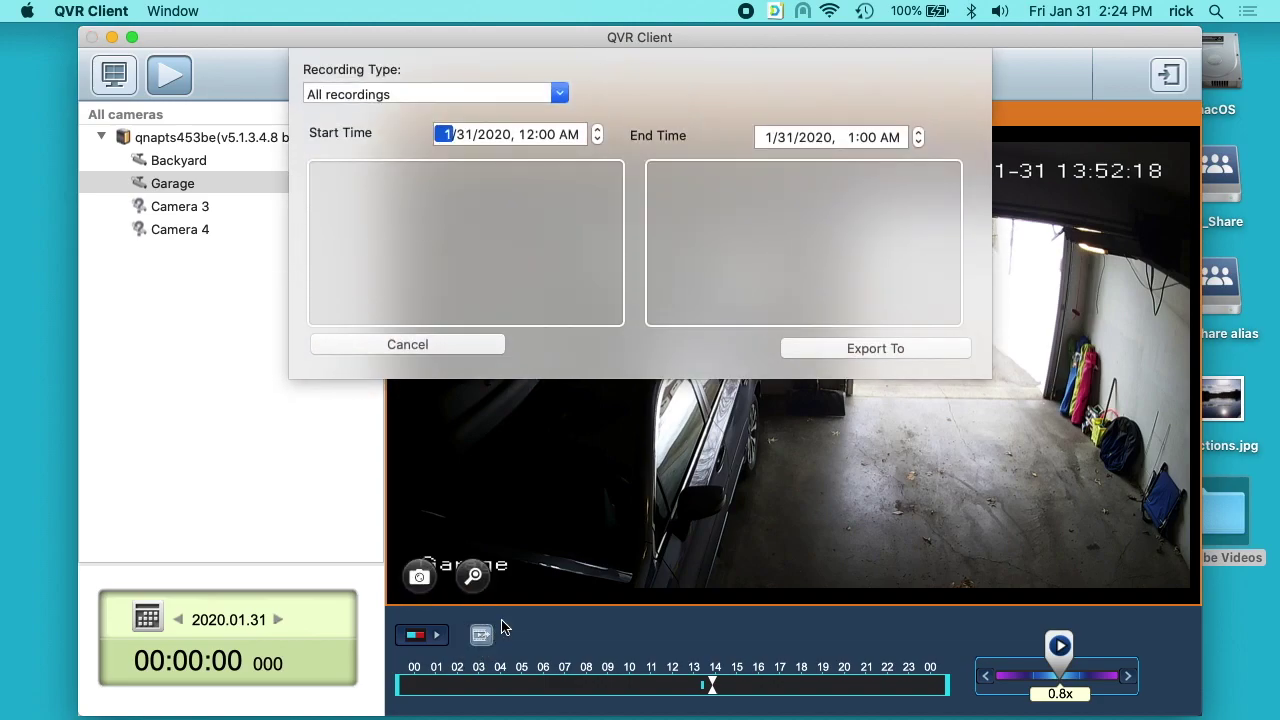
click(529, 136)
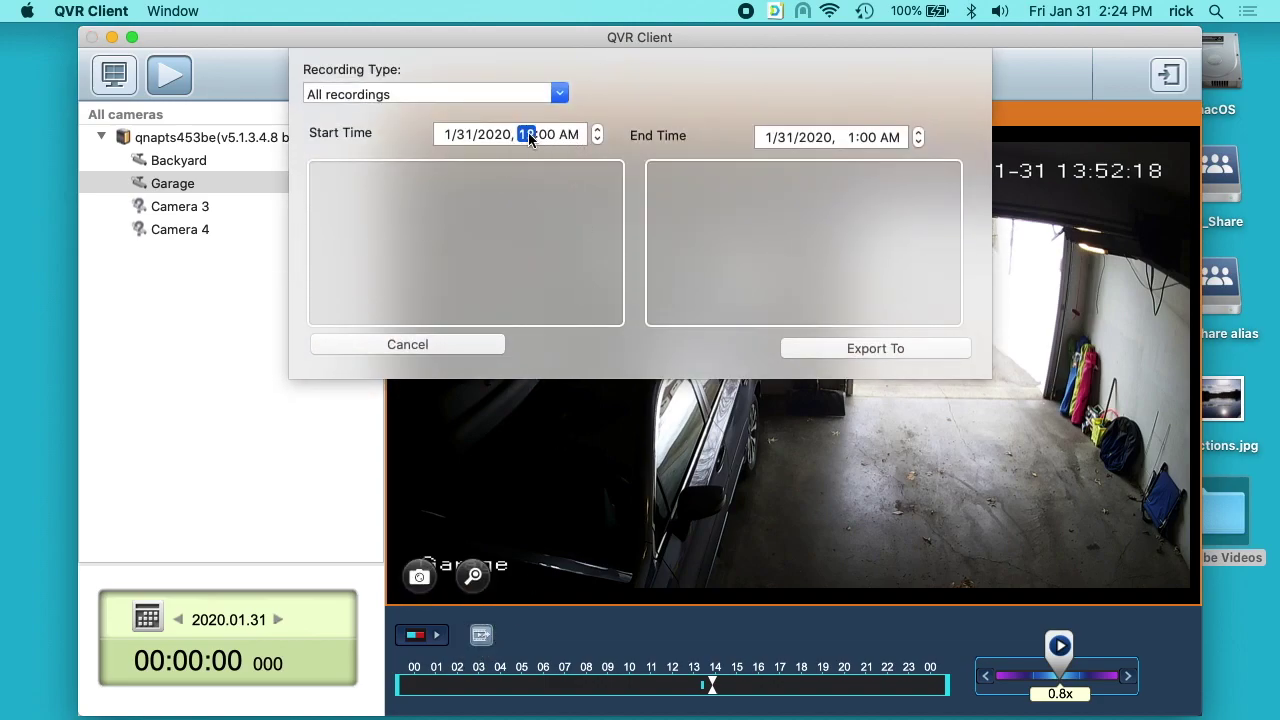
text(1)
click(545, 134)
text(p)
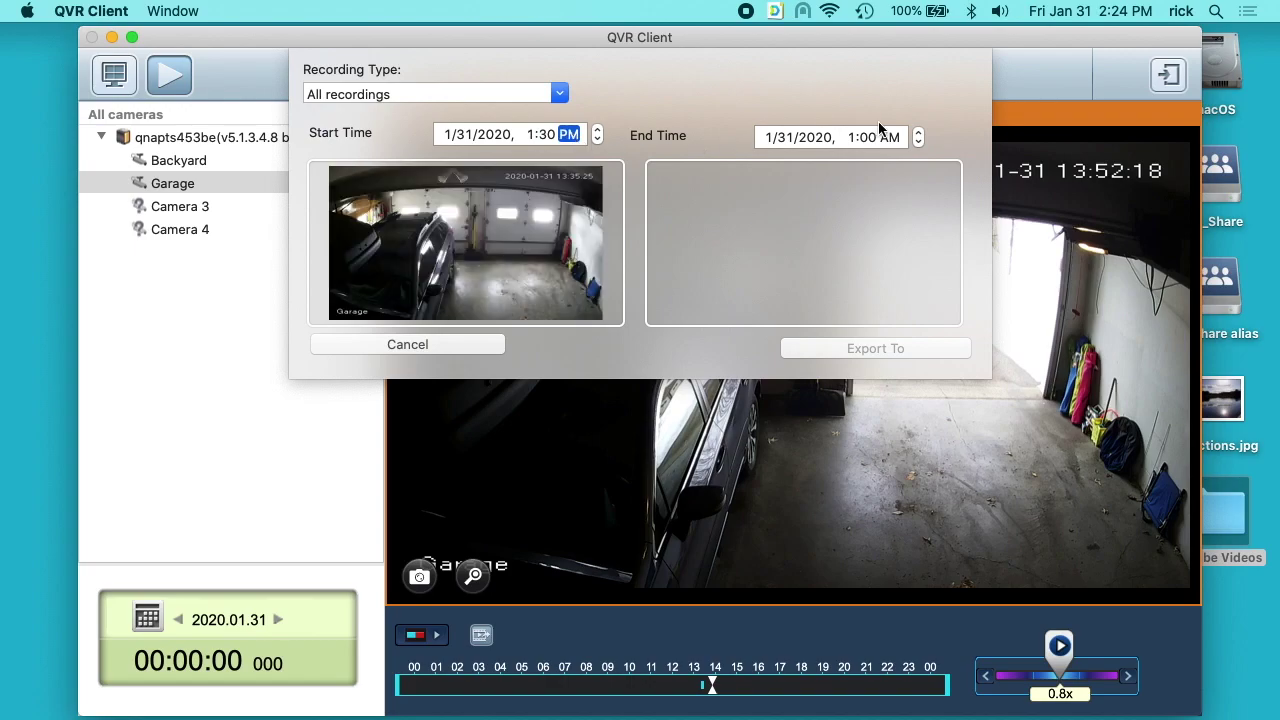
- Set the export's end time to 2:00 PM and save the video in Downloads under the suggested name
click(852, 137)
click(890, 137)
key(Up)
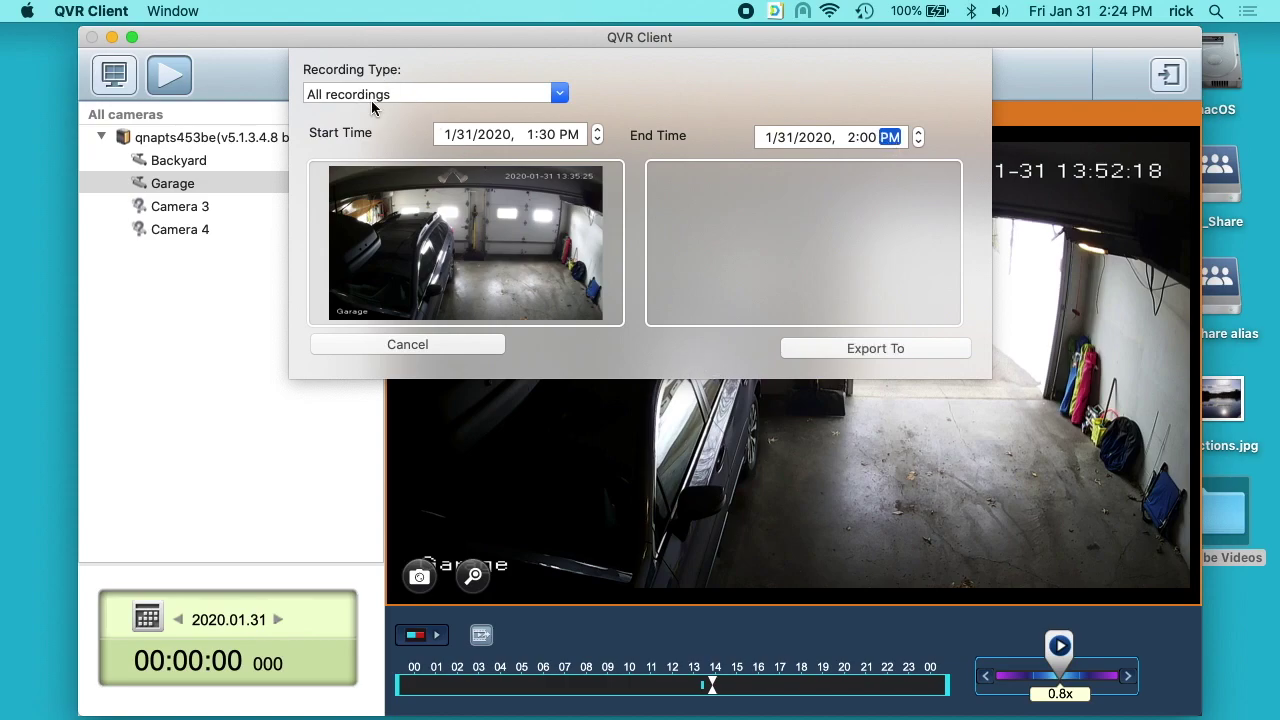
click(857, 349)
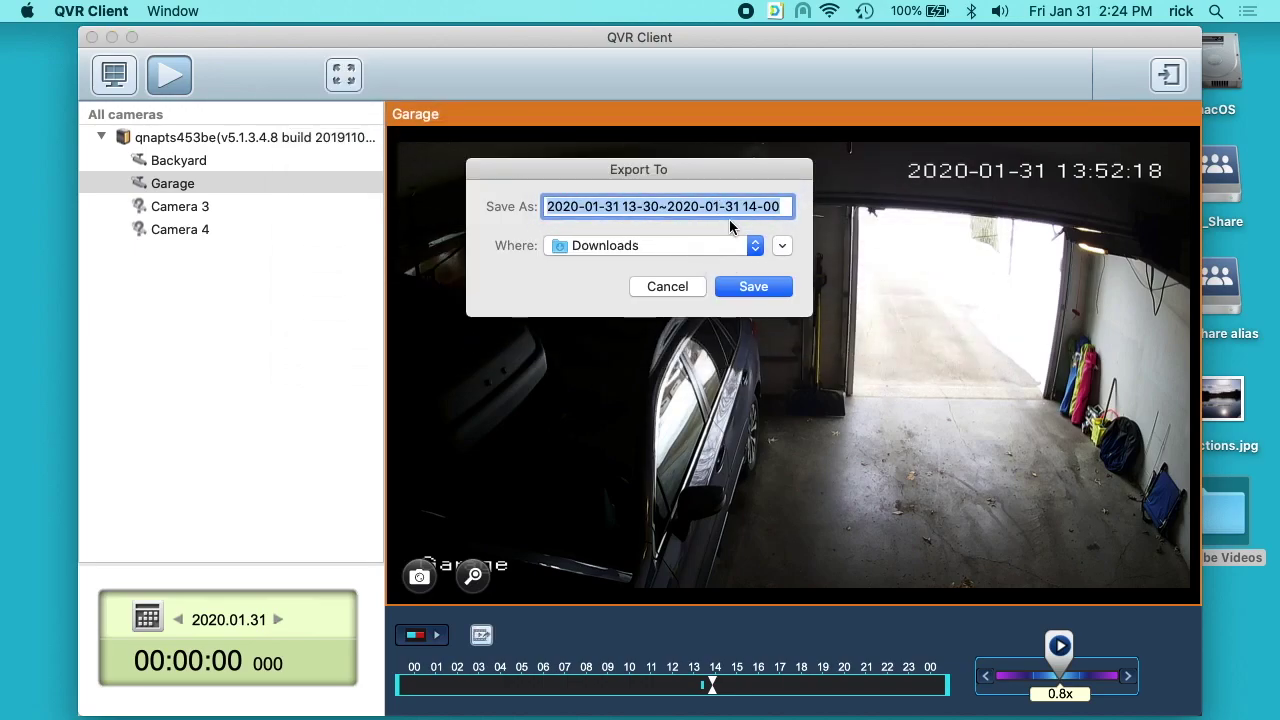
click(765, 287)
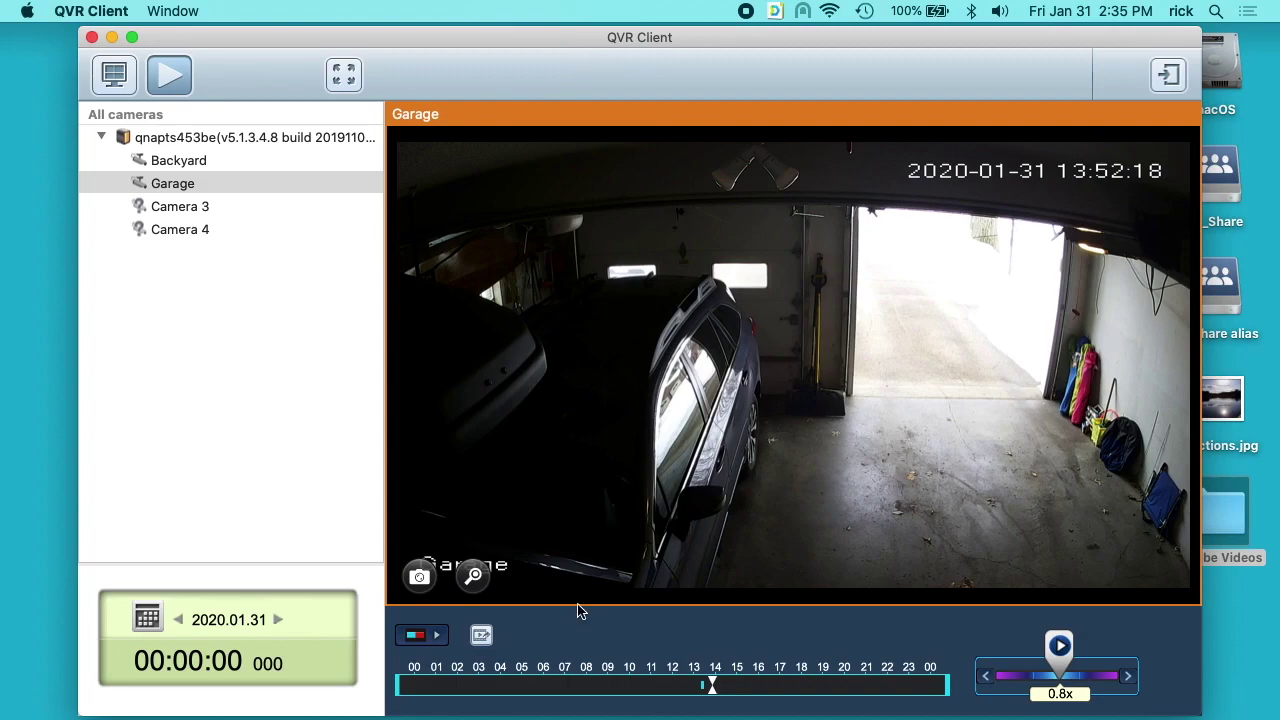
- Preview the exported .mov in Downloads, skip ahead to about 17:35, and close the preview and the folder window
mouse_move(200, 705)
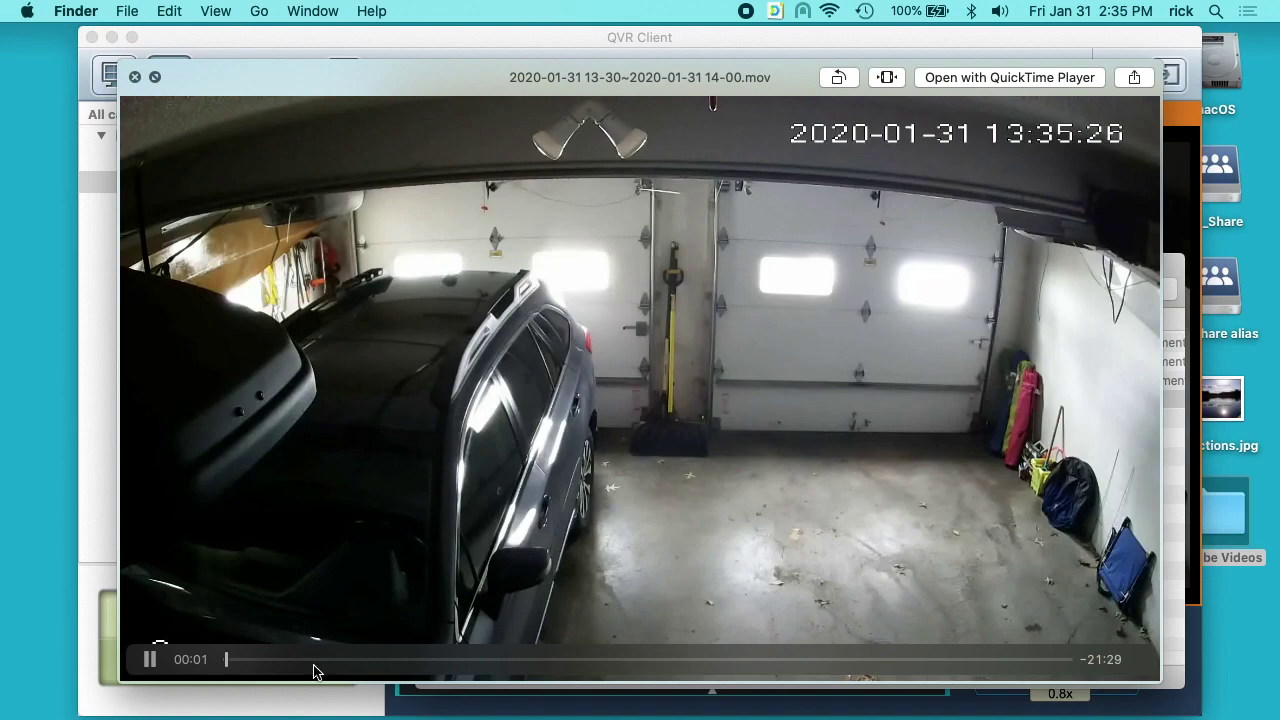
drag(310, 659, 945, 665)
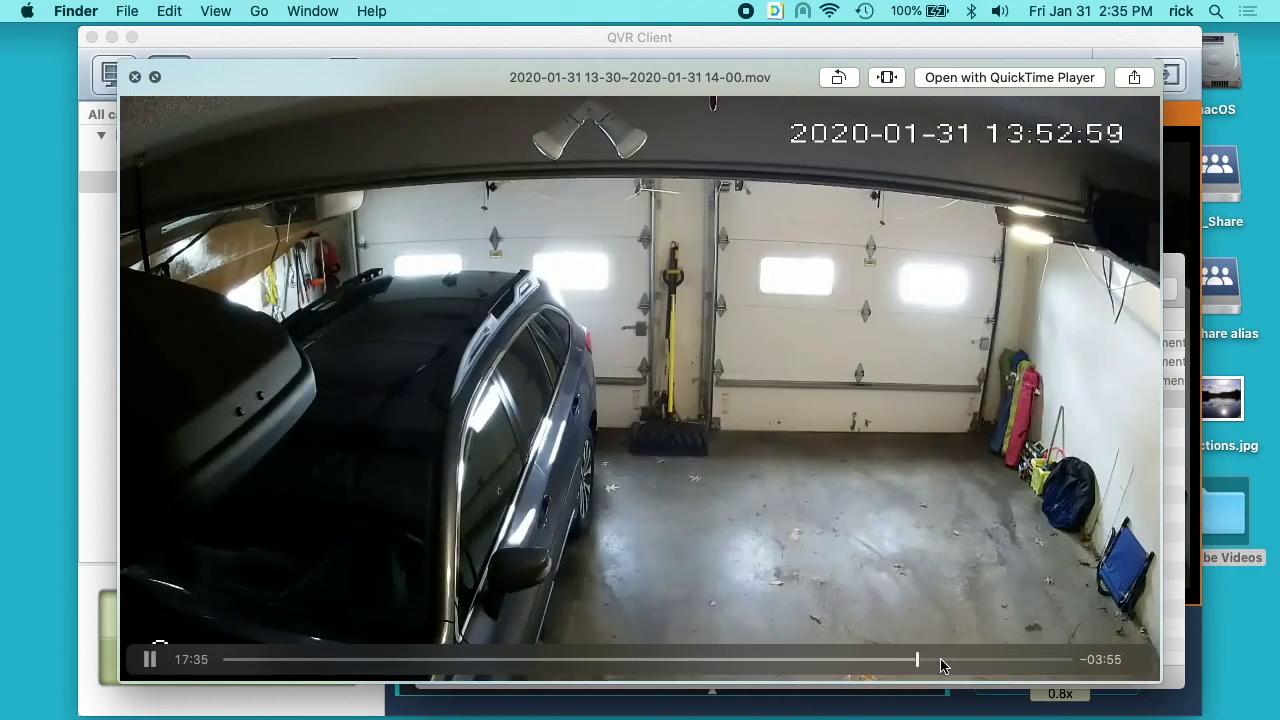
click(135, 77)
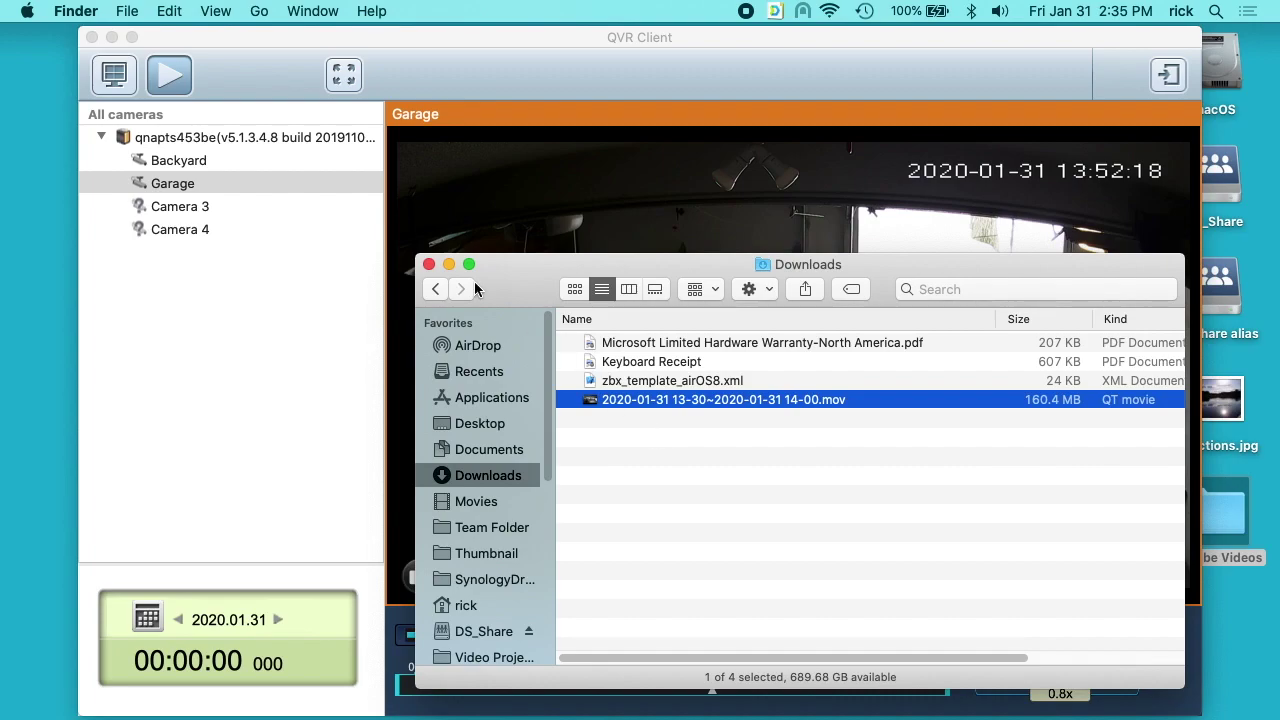
click(429, 264)
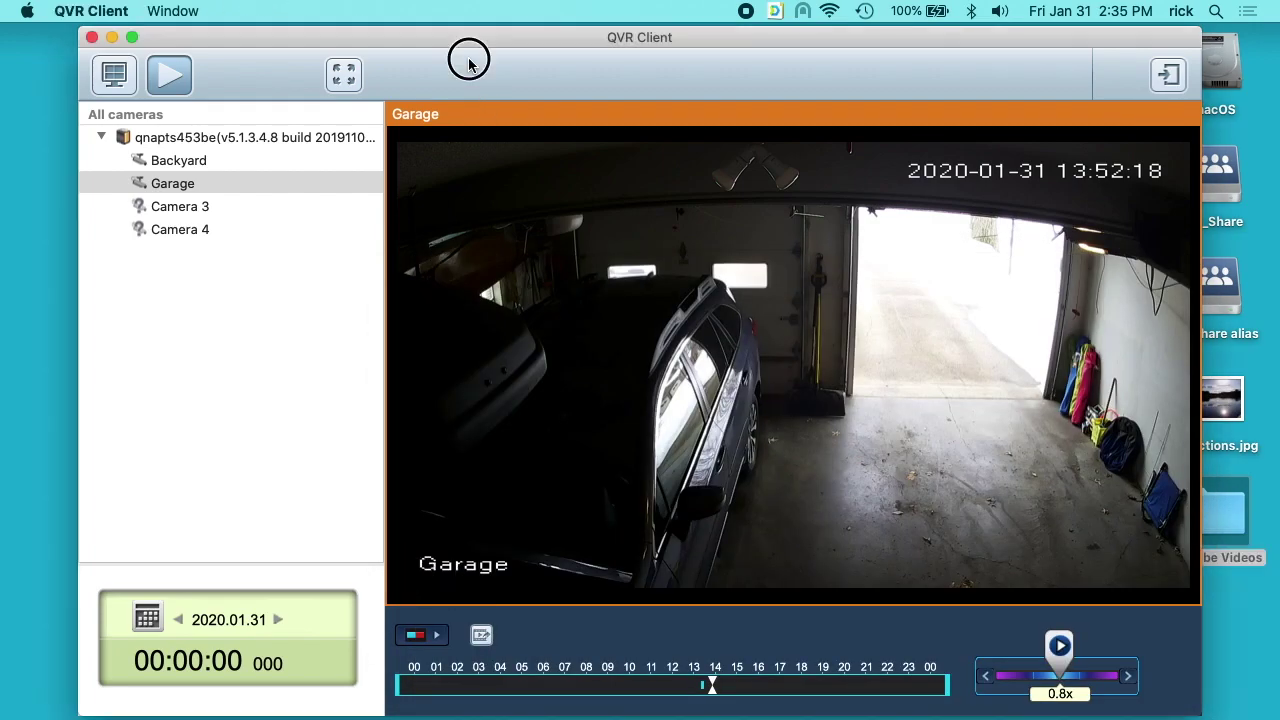